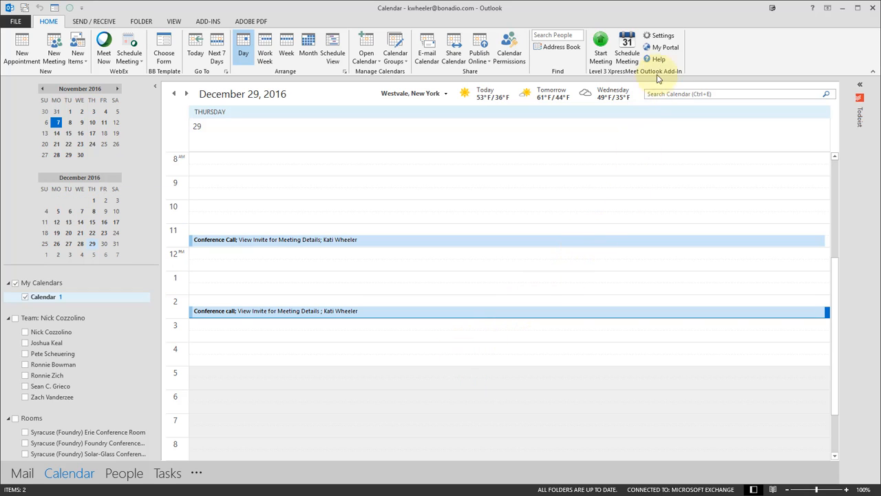
Step: Add a new account in the XpressMeet add-in settings and enter the account holder's full name as its account name
click(662, 37)
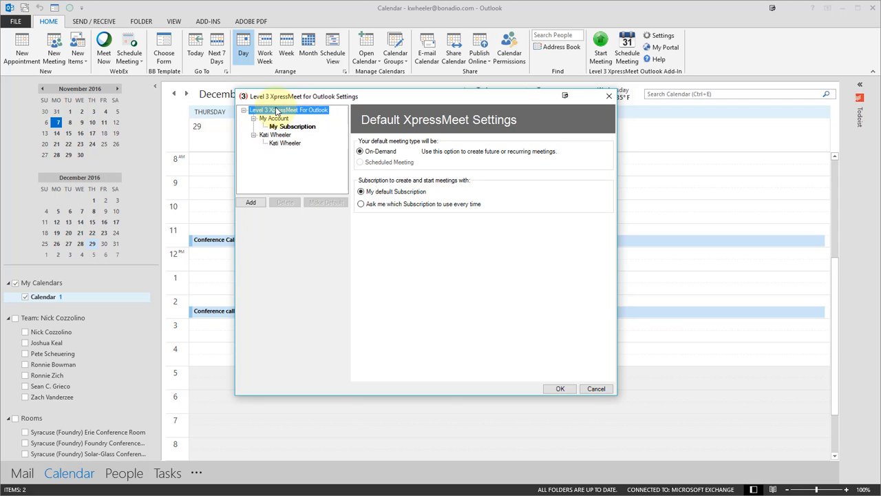
click(252, 204)
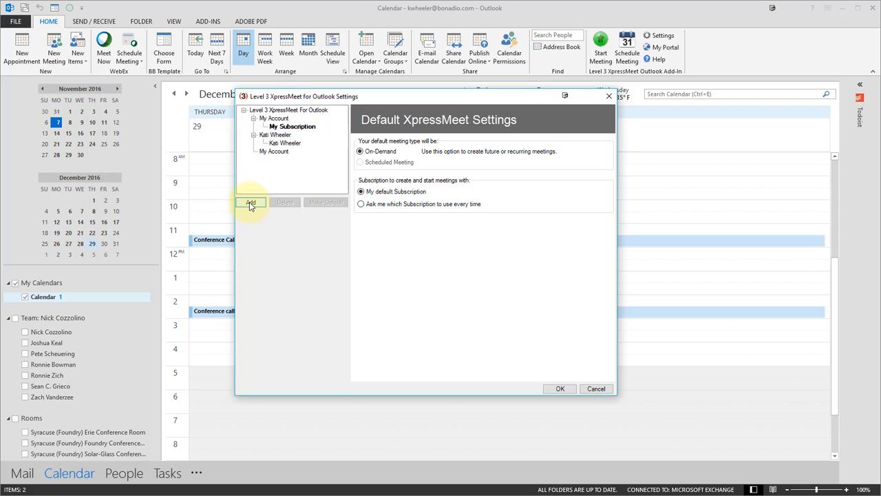
click(273, 152)
drag(473, 153, 409, 145)
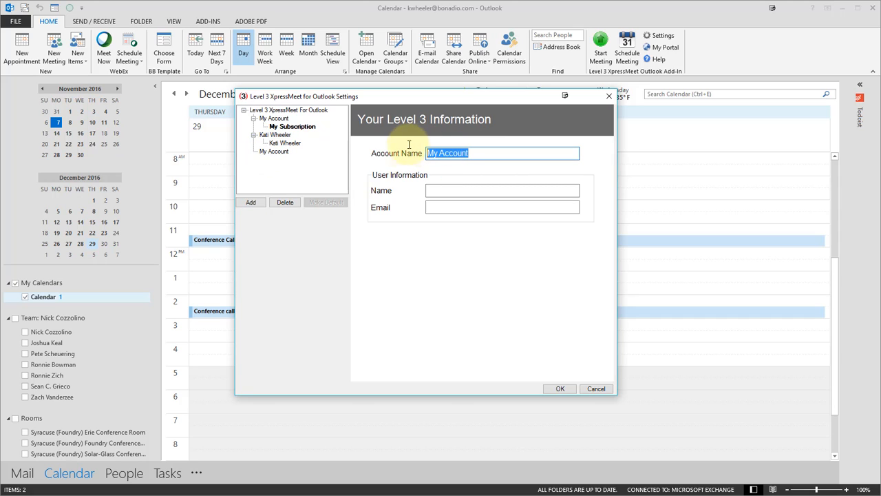
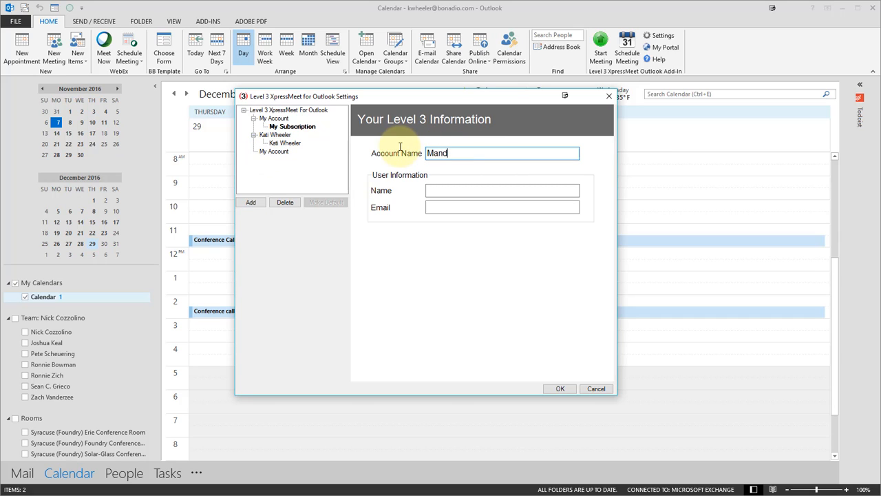
Step: Fill in the new account's user information with the holder's first name and e-mail address
click(448, 188)
text(Mindy)
key(Tab)
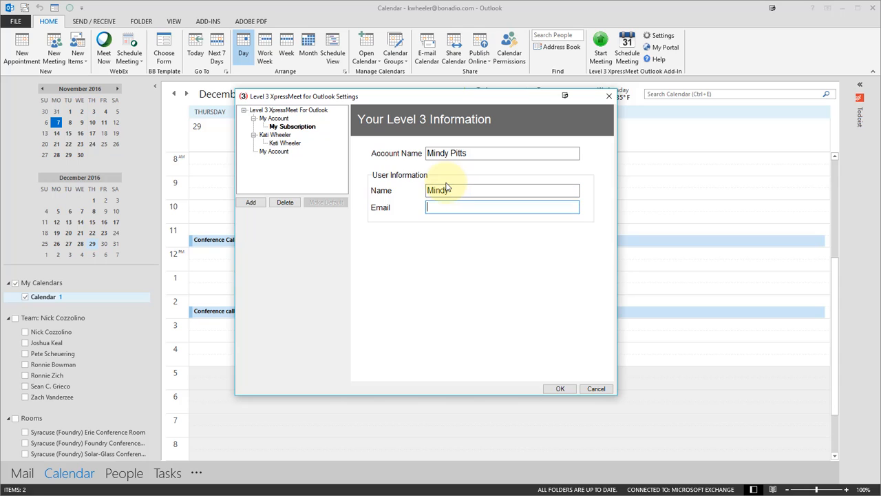
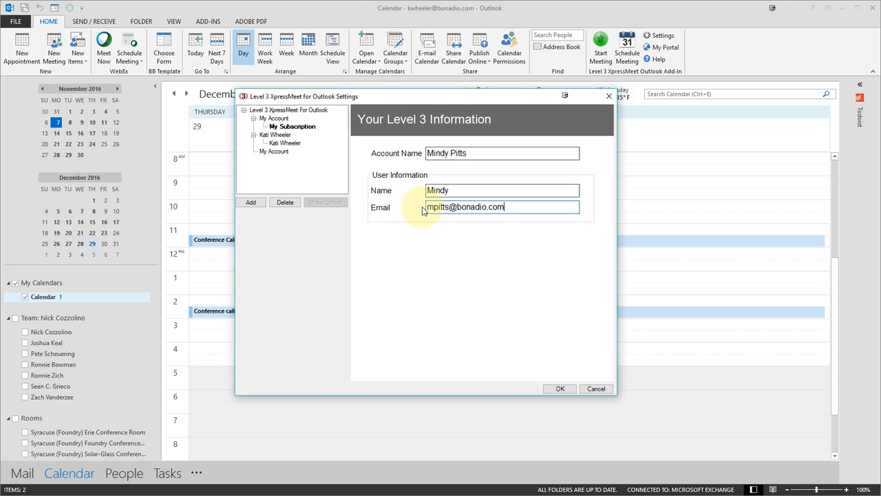
Step: Add a subscription under the new account and enter its conference access code
click(273, 152)
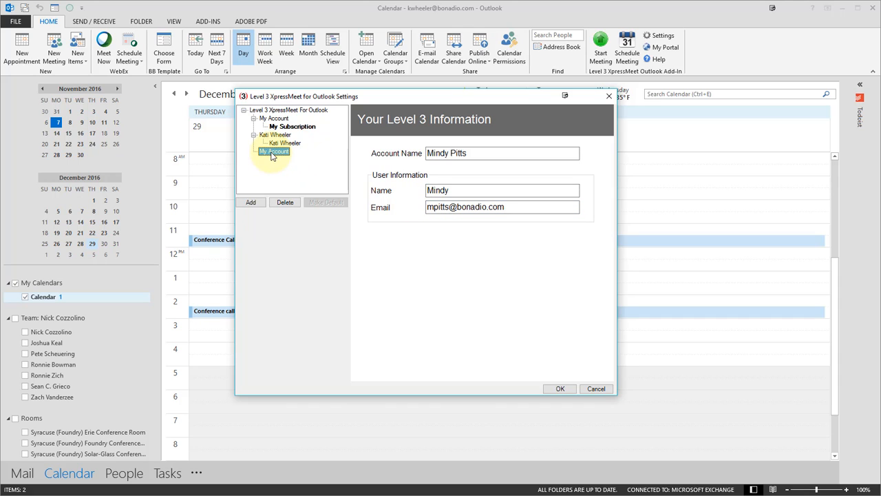
click(253, 203)
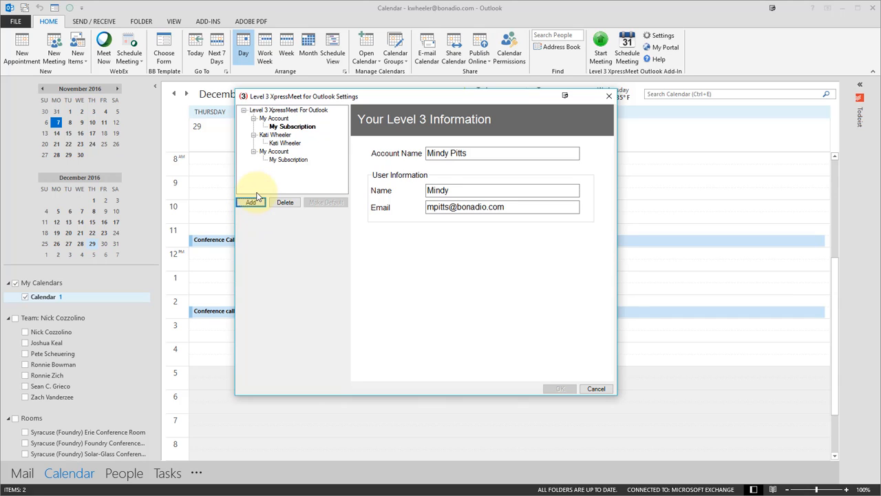
click(288, 159)
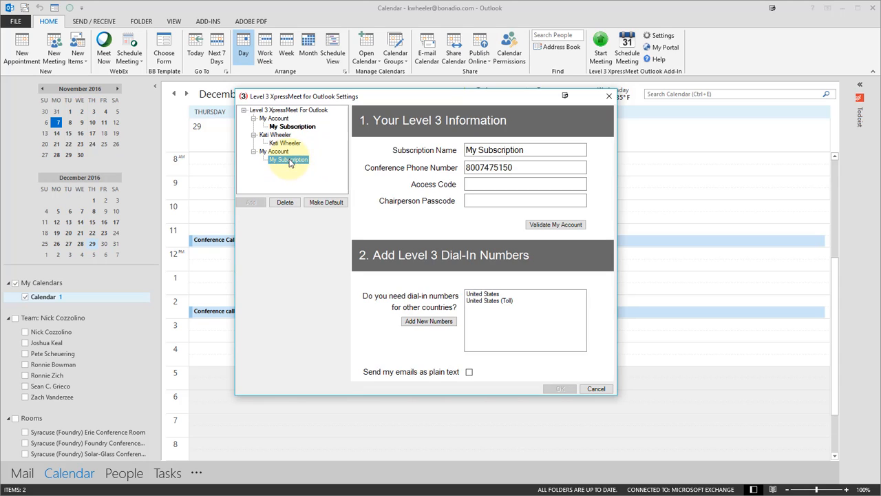
click(477, 185)
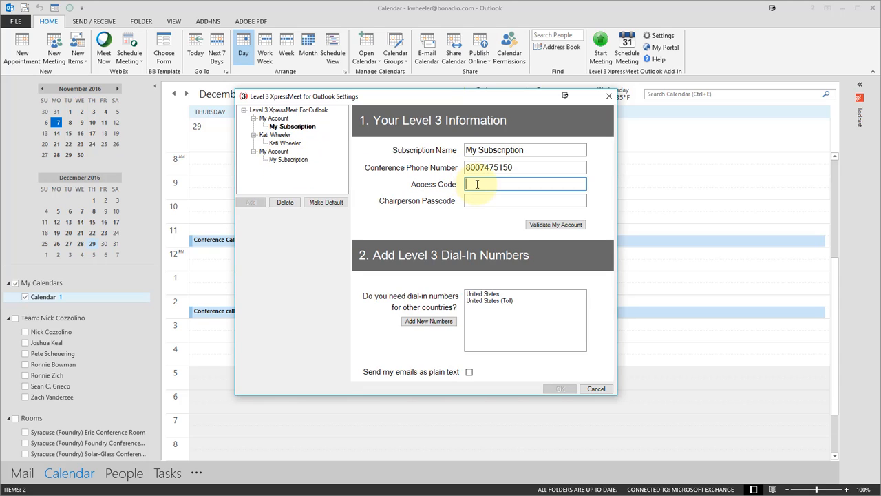
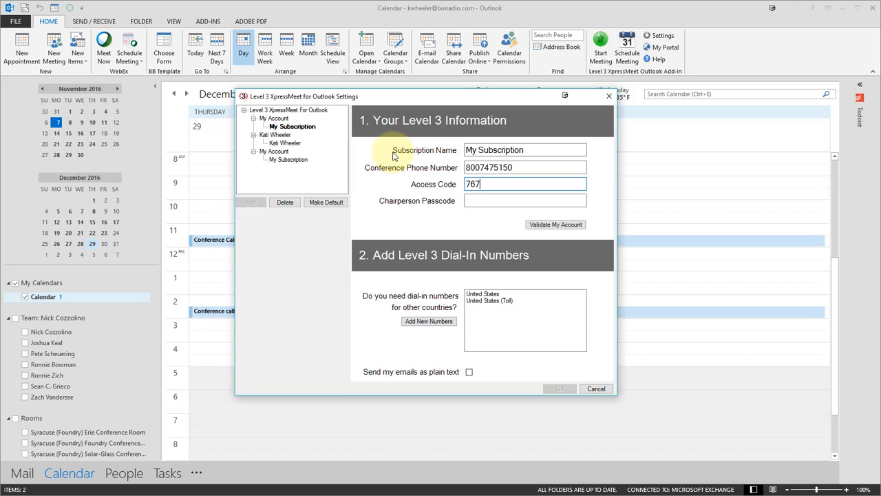
Step: Enter the subscription's chairperson passcode and validate the account
click(523, 201)
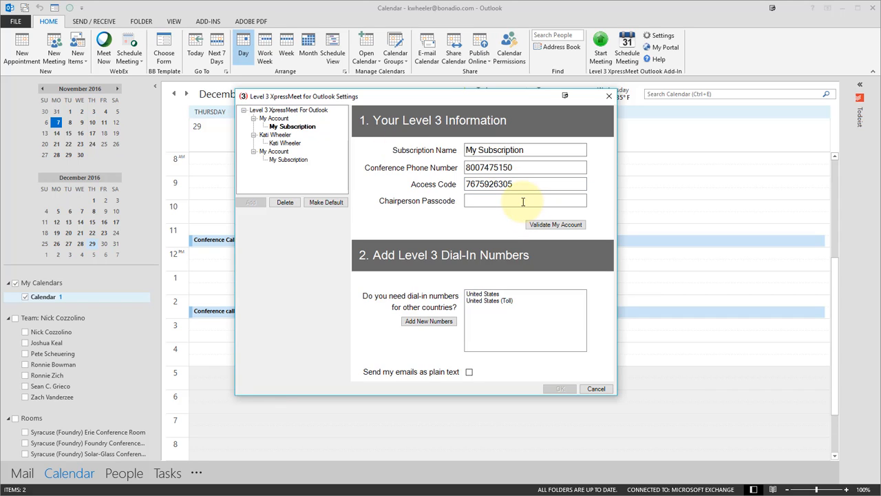
text(****)
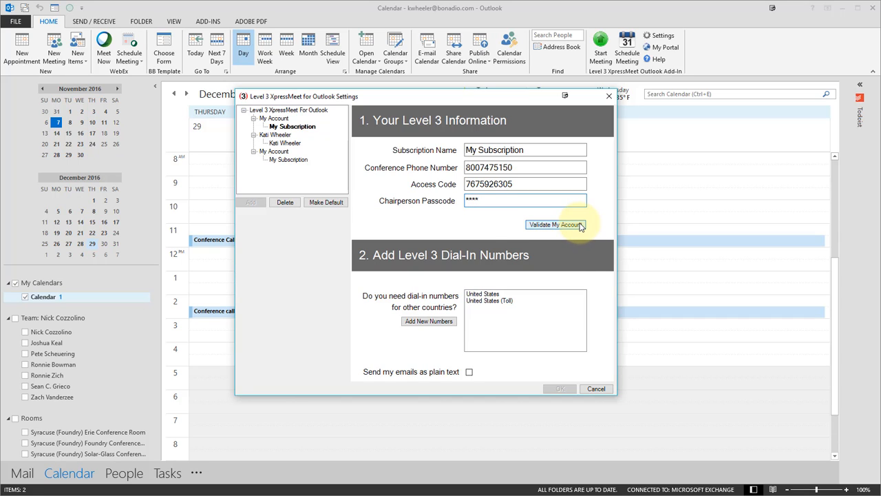
click(556, 230)
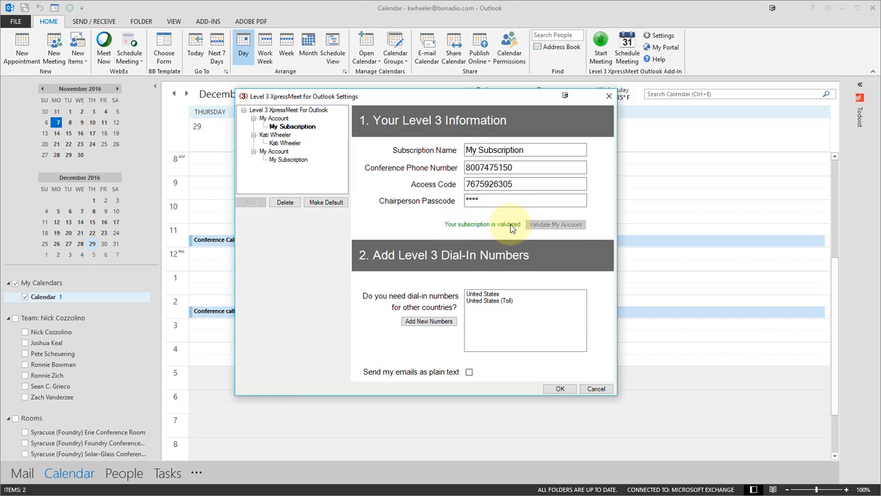
Step: Try to validate the subscription with the last digit of its access code removed
click(518, 185)
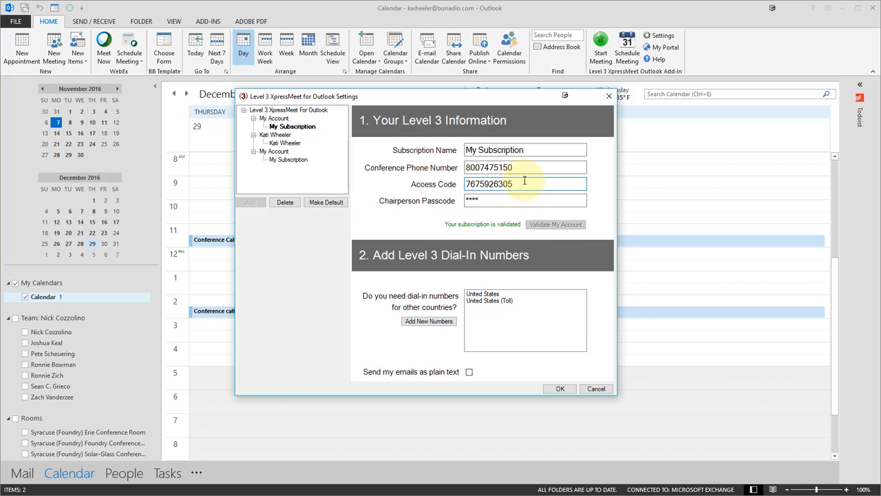
key(BackSpace)
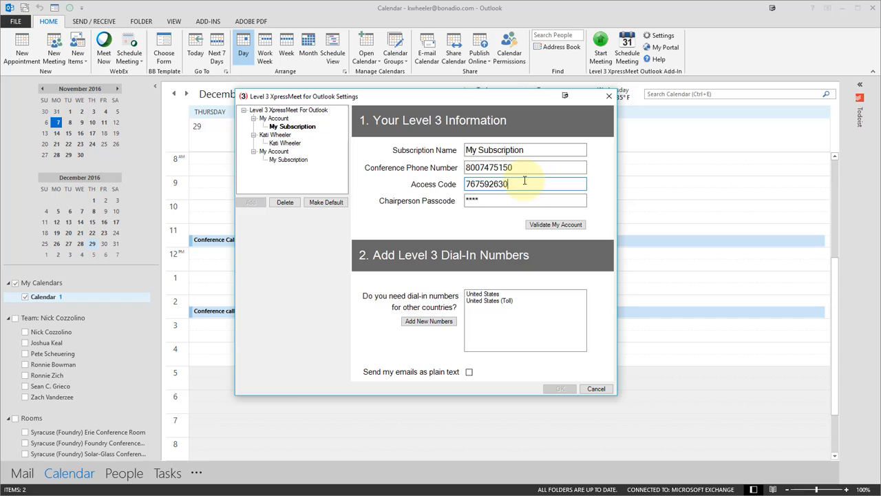
click(549, 226)
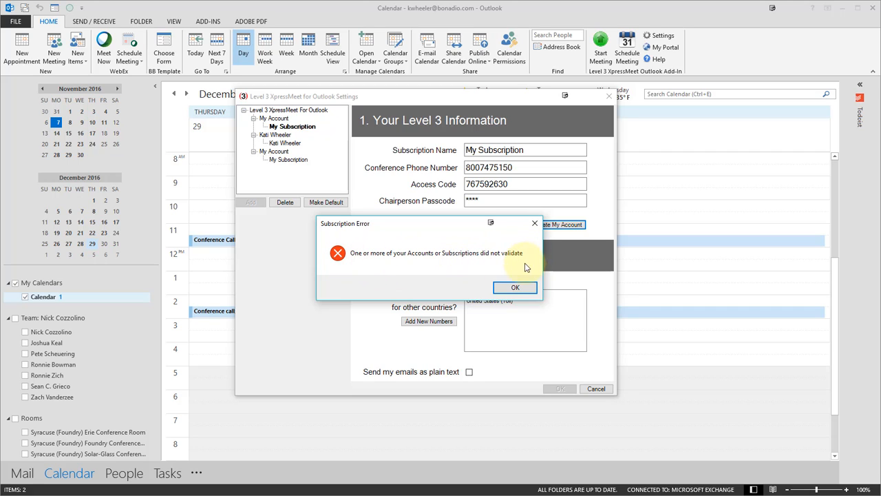
click(515, 289)
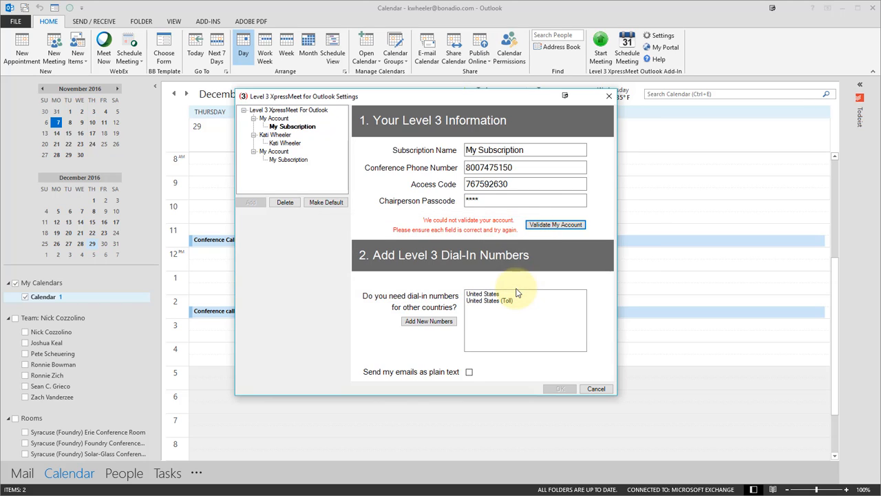
Step: Restore the last digit of the subscription's access code and validate the account again
click(517, 184)
text(5)
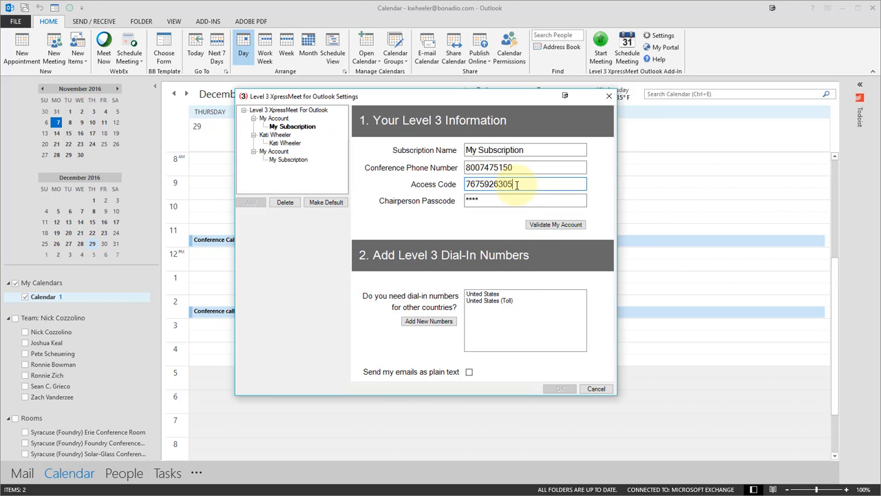
click(547, 226)
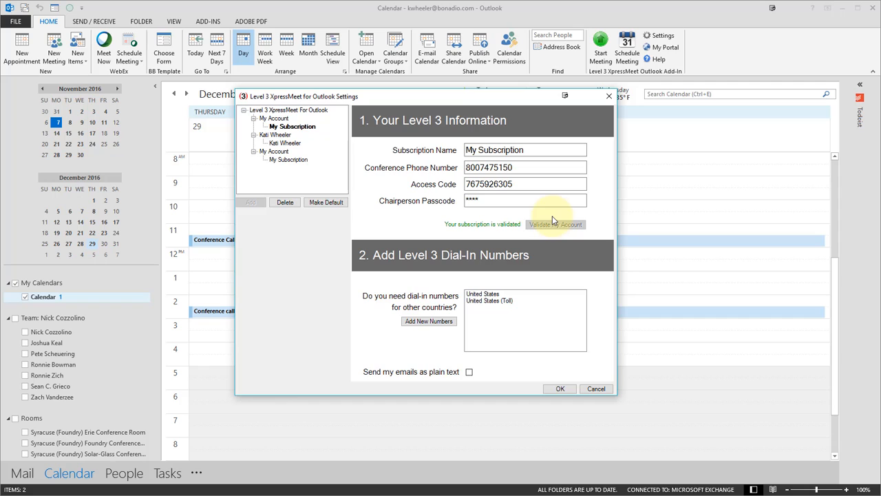
Step: Review the default XpressMeet settings and the details of each account and subscription, and save the settings
click(283, 110)
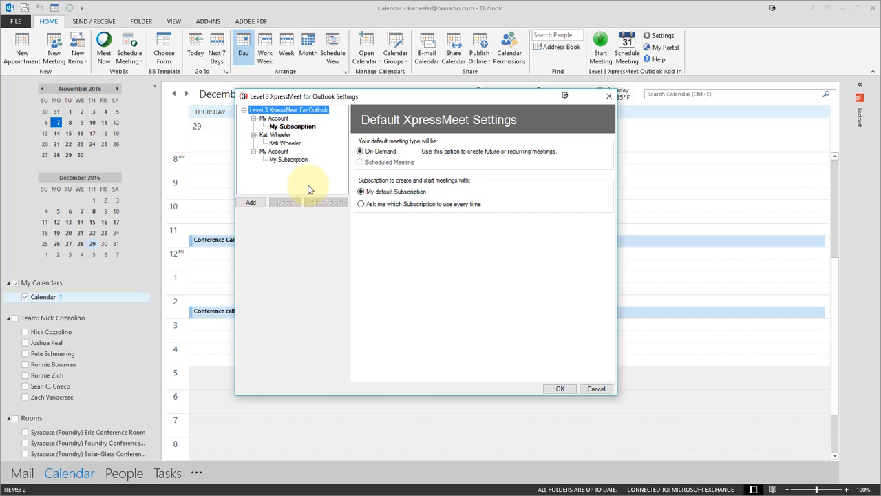
click(278, 152)
click(287, 160)
click(288, 110)
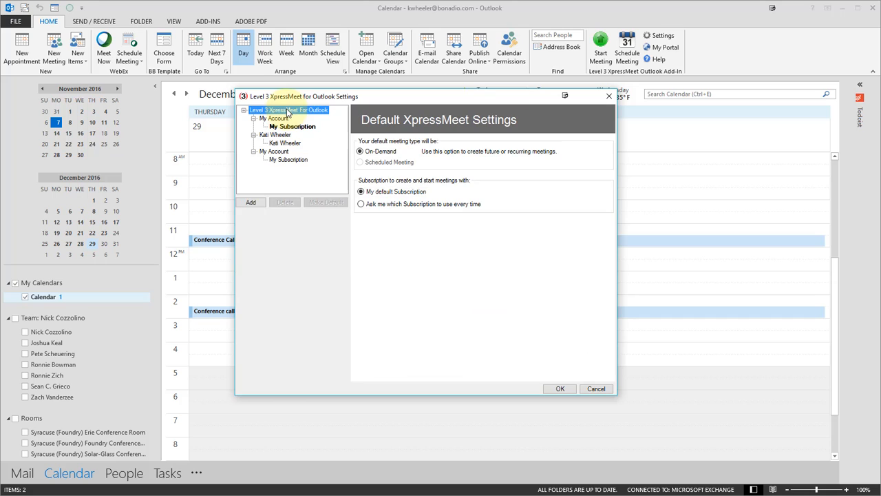
click(274, 118)
click(292, 127)
click(275, 135)
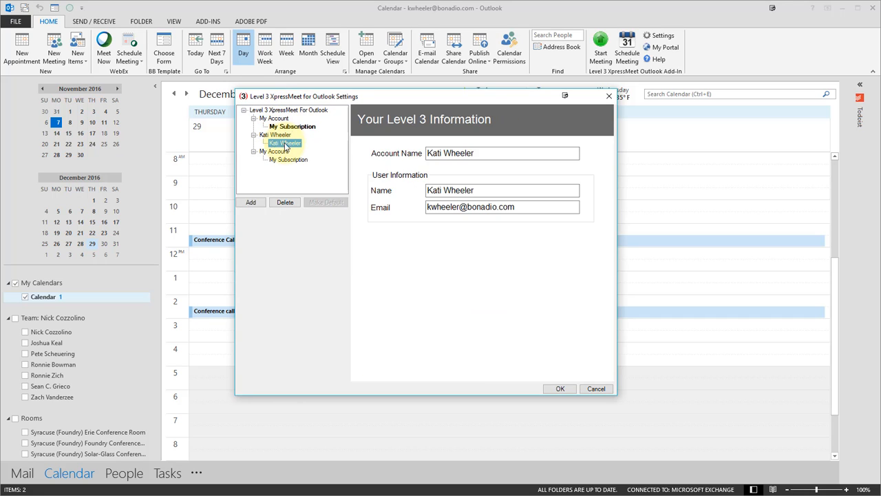
click(285, 144)
click(275, 151)
click(285, 160)
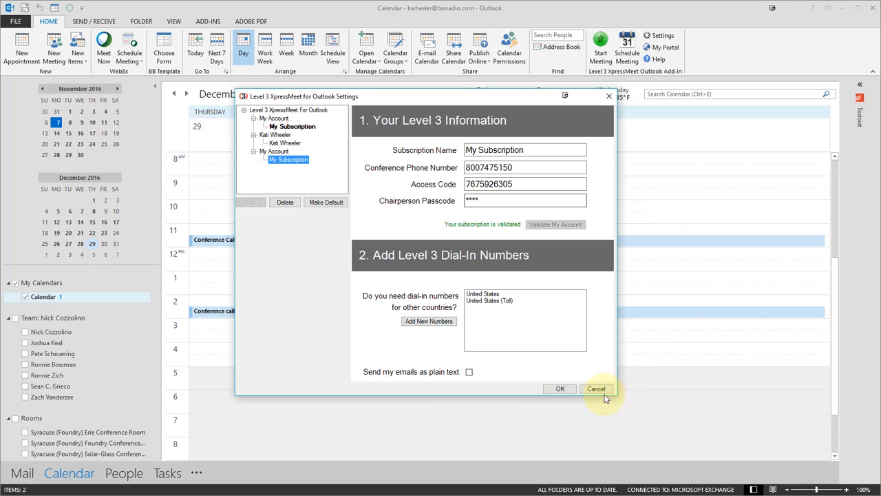
click(560, 389)
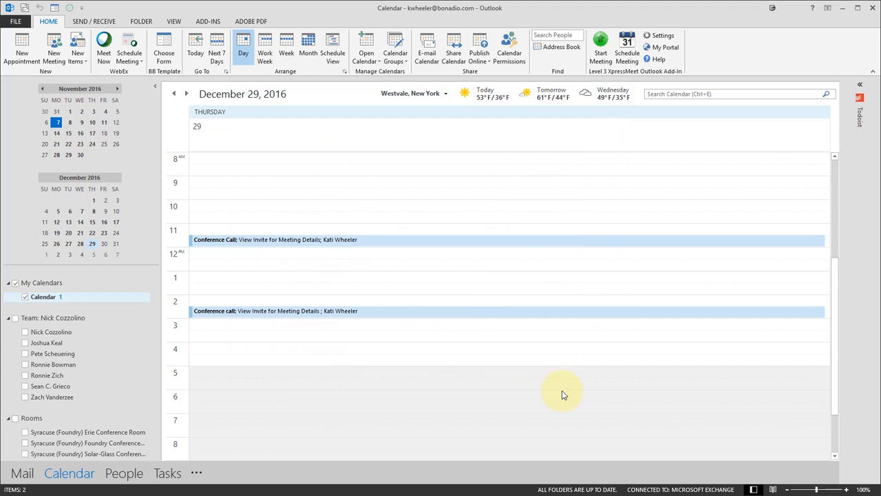
Step: Reopen the XpressMeet settings, rename the new account's subscription to the account holder's first name, and save
click(662, 38)
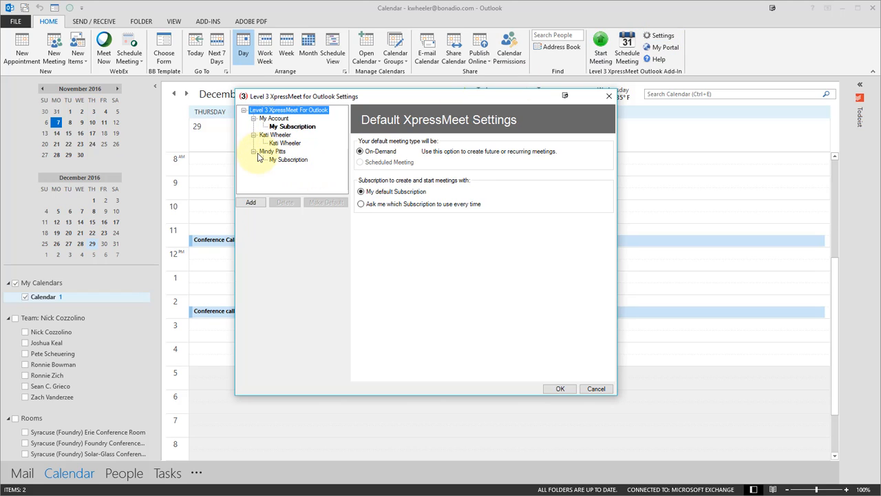
click(273, 152)
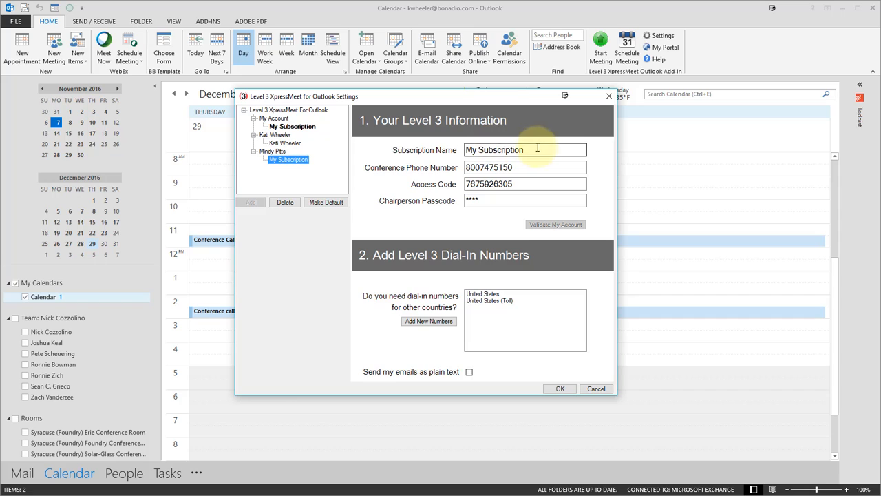
drag(531, 149, 440, 144)
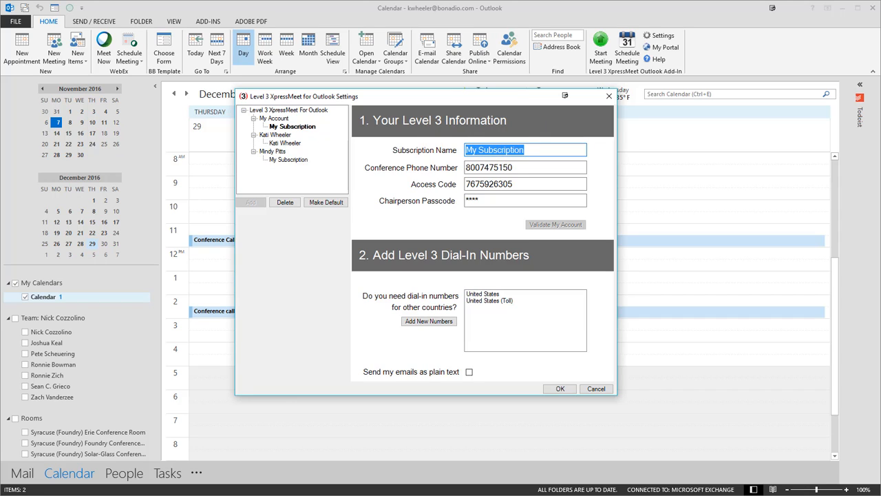
text(Mindy)
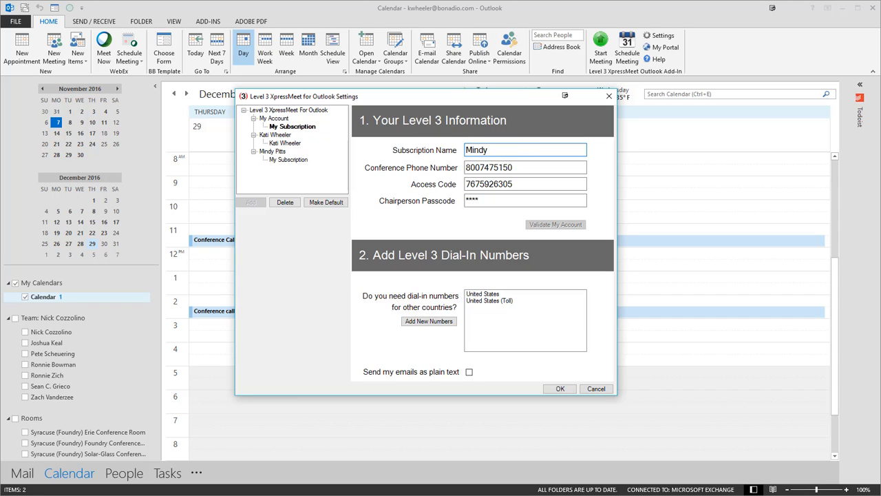
click(560, 390)
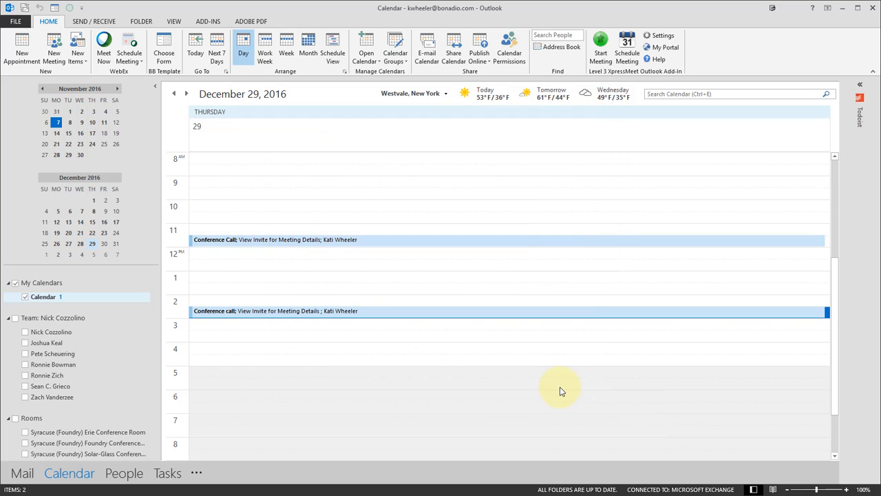
Step: Check the new account and its renamed subscription in the XpressMeet settings, and close the settings
click(657, 39)
click(276, 159)
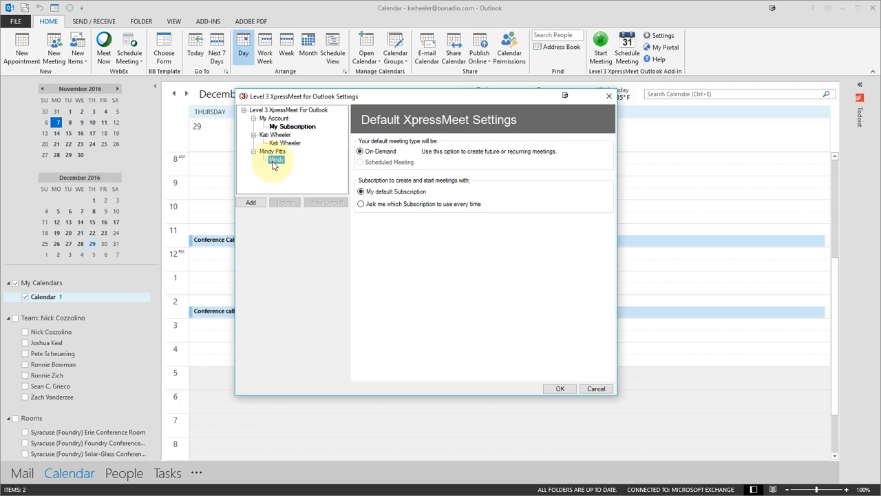
click(275, 152)
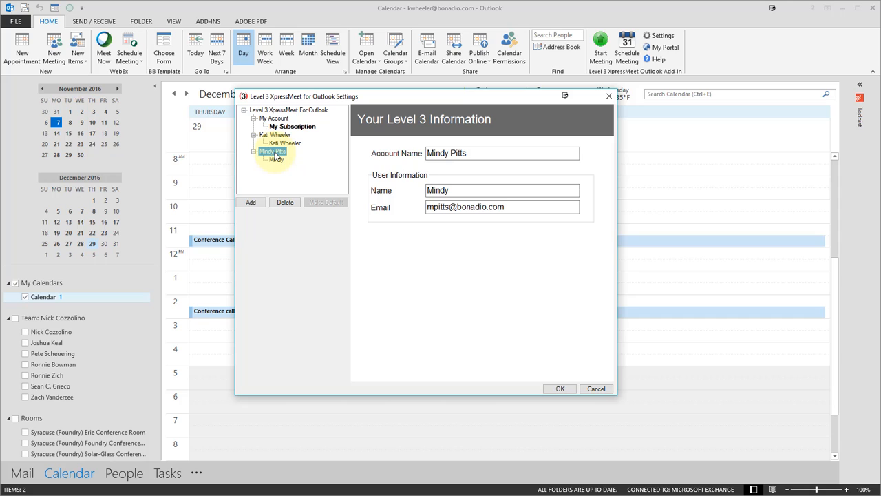
click(276, 160)
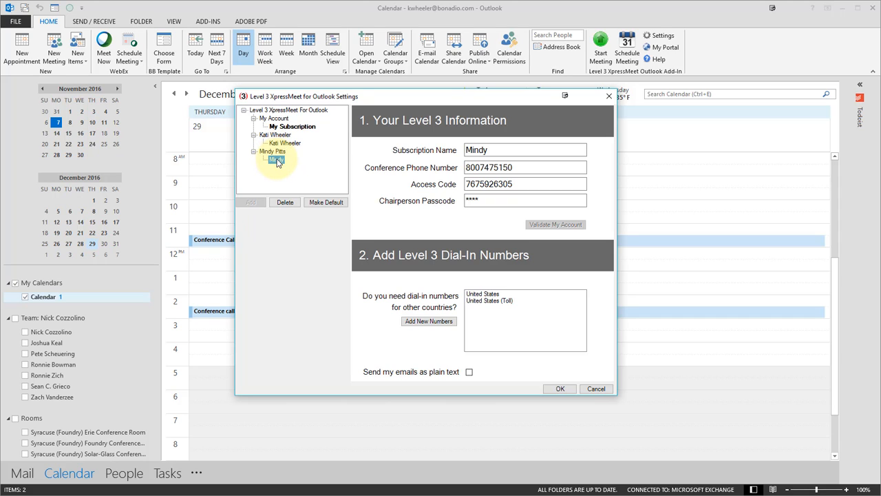
click(570, 393)
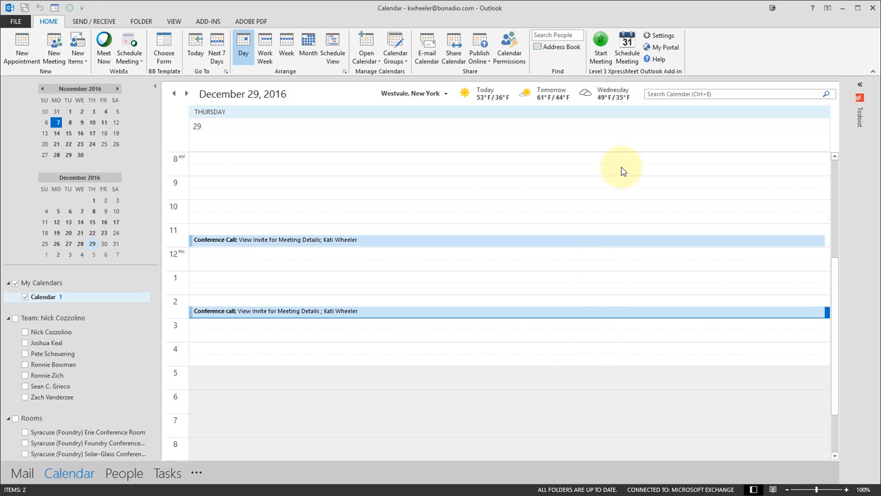
Step: Schedule a new XpressMeet meeting and examine the default dial-in numbers and access code in its invitation
click(627, 43)
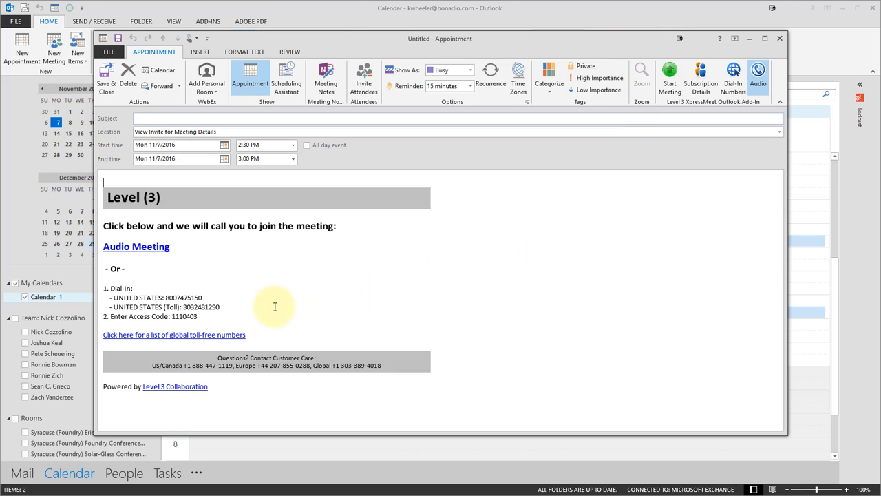
drag(221, 315, 114, 269)
click(225, 321)
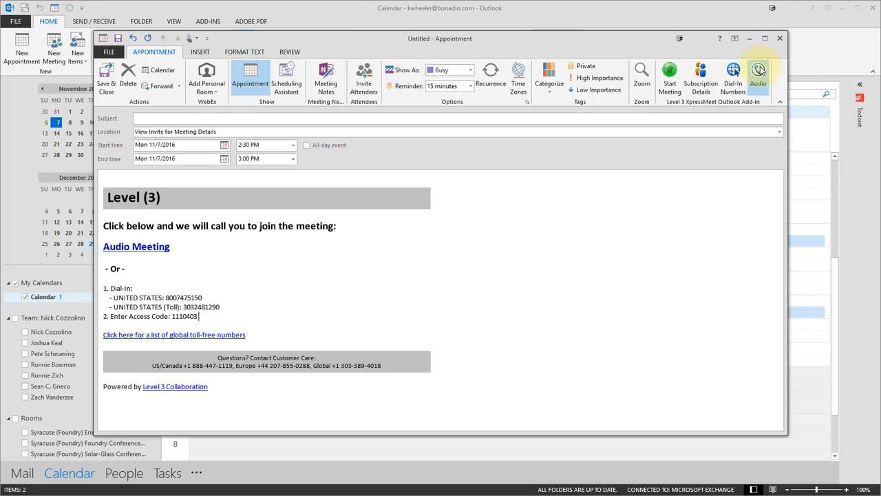
Step: Switch this meeting to the additional account's renamed subscription and check the access code in the invitation
click(702, 79)
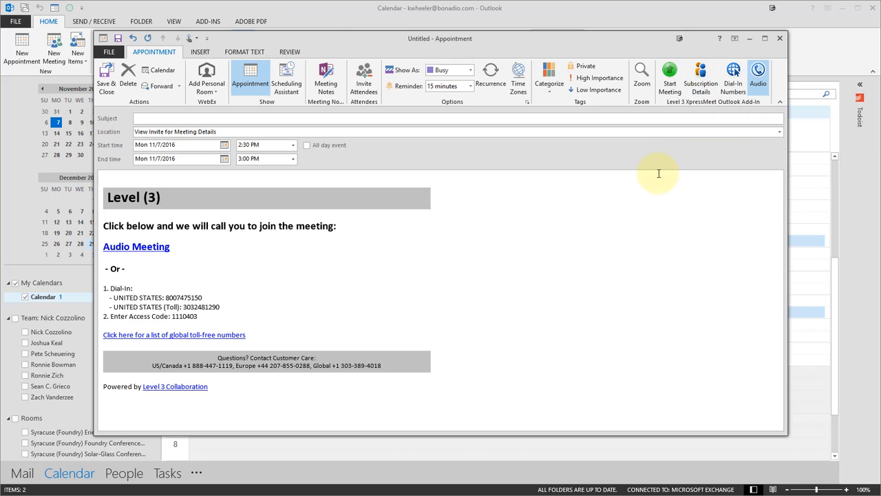
click(703, 79)
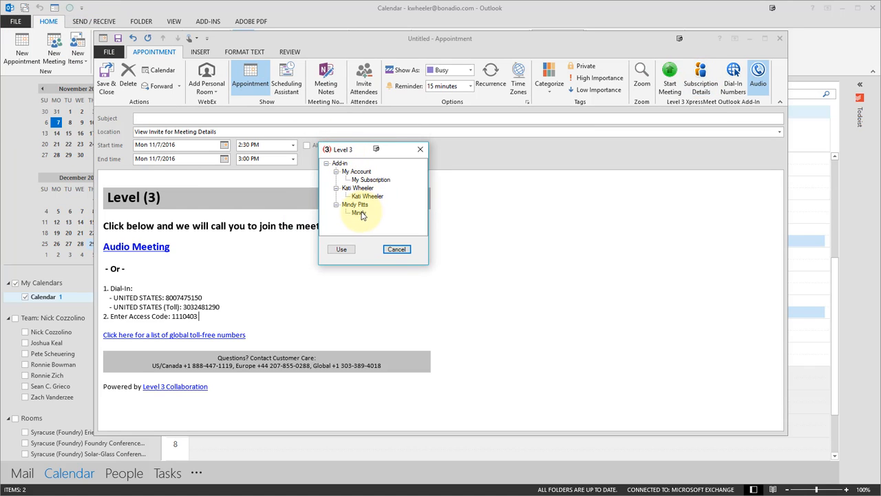
click(358, 213)
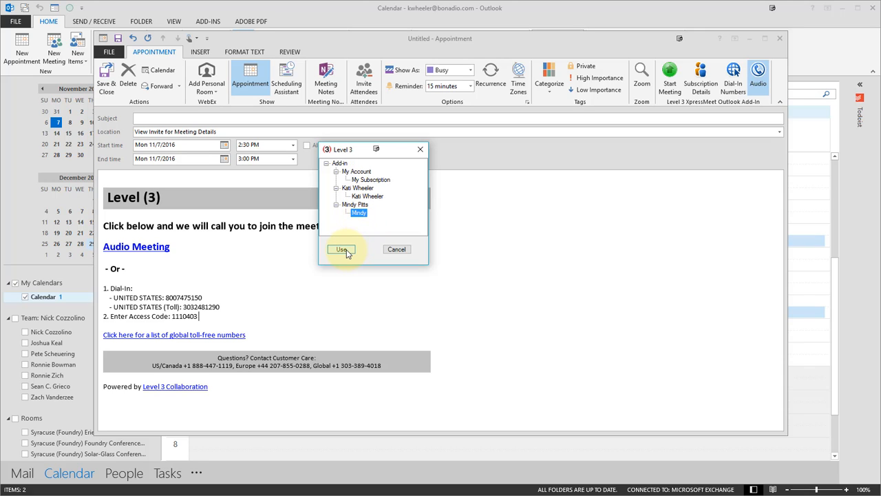
click(355, 205)
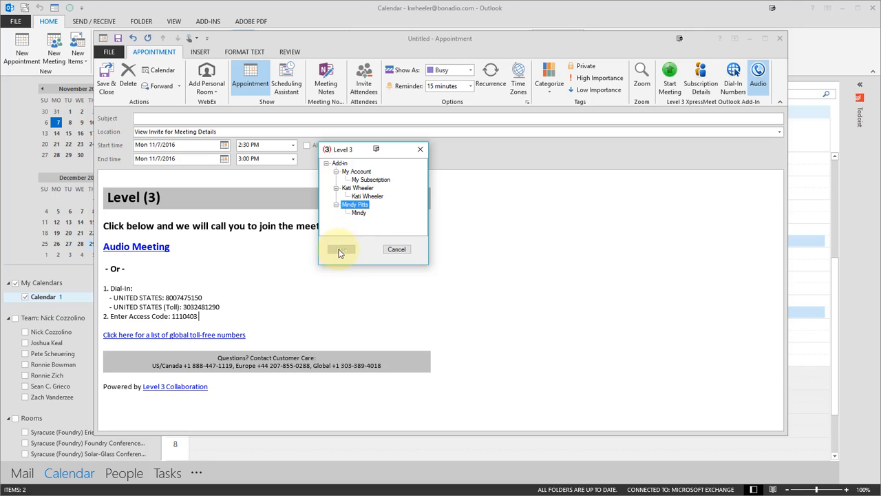
click(359, 213)
click(345, 250)
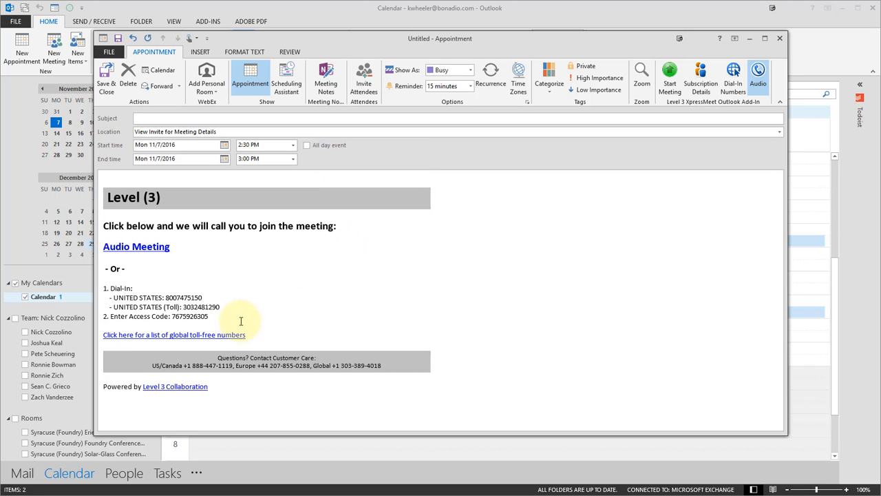
drag(209, 316, 170, 312)
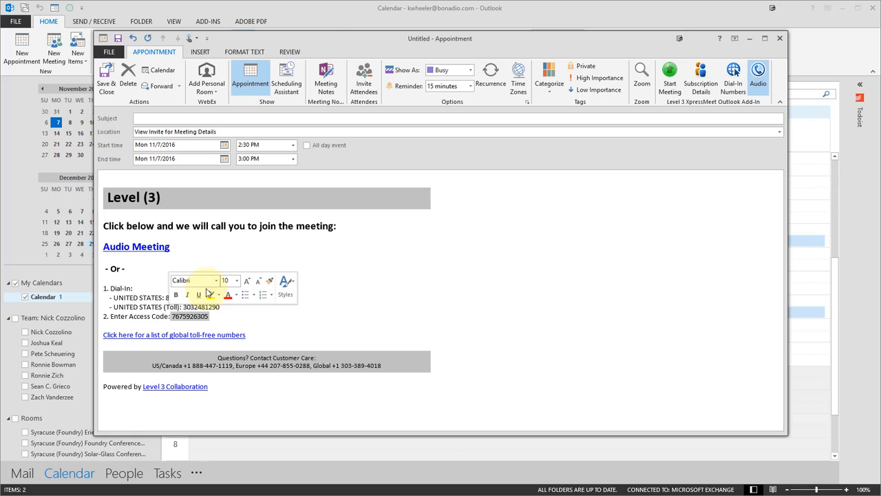
click(324, 305)
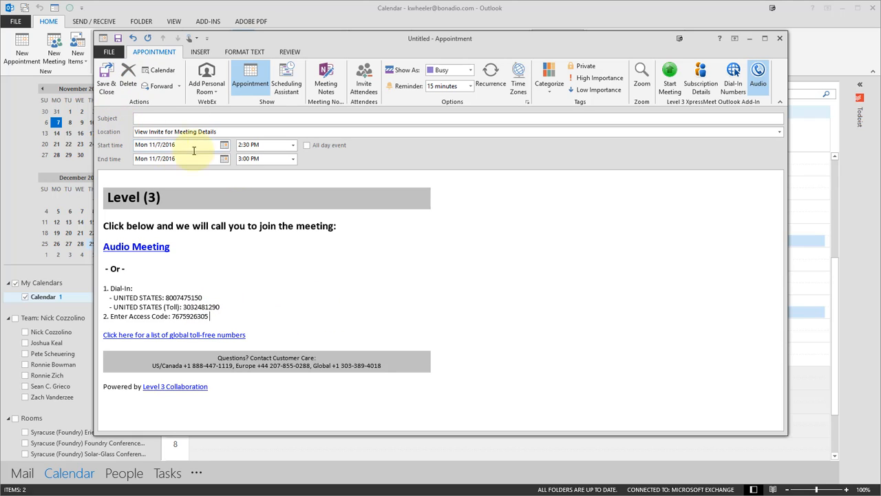
Step: Turn the appointment into a meeting invitation, add the attendee, and enter the subject "Conference Call"
click(367, 93)
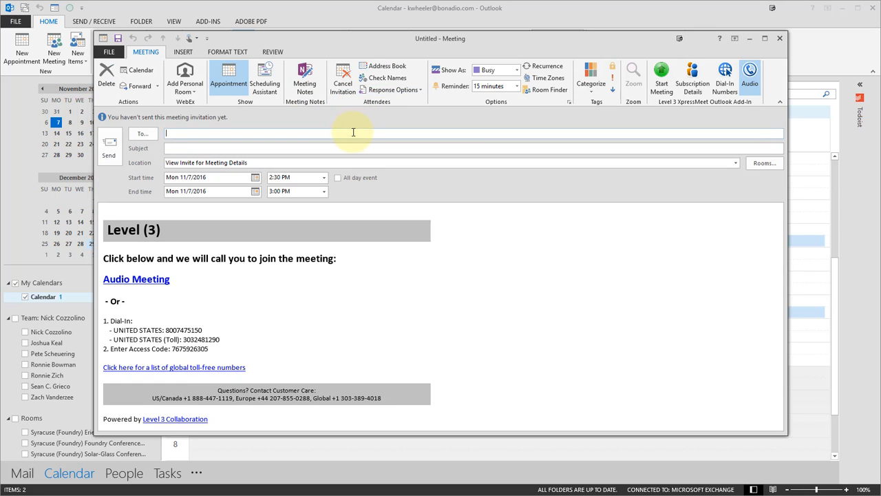
text(kw)
click(227, 146)
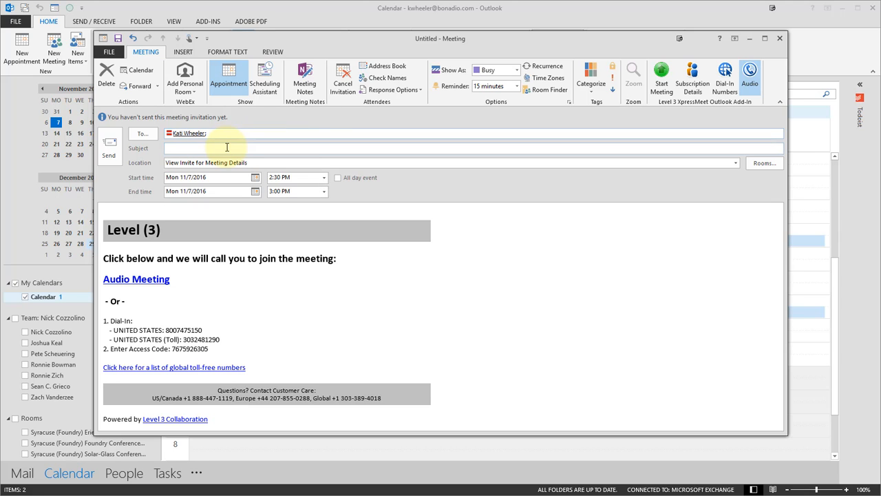
click(227, 147)
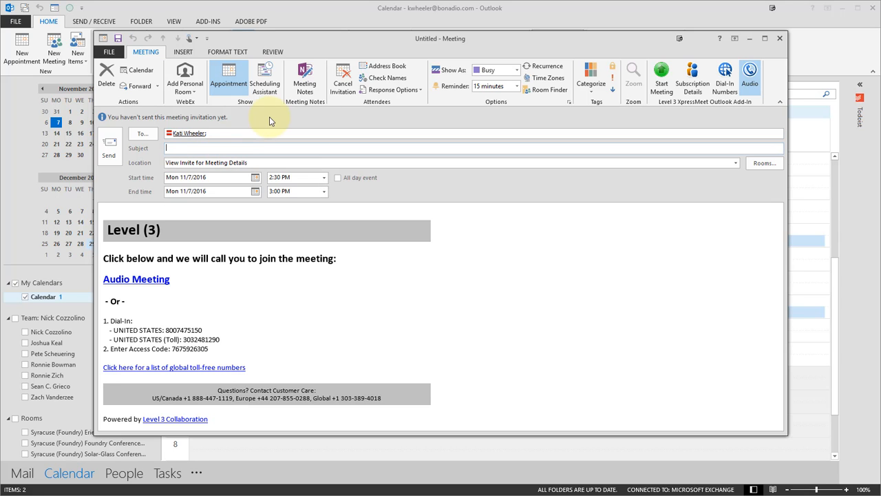
text(Conference Call)
Step: Set the meeting to start Thu 12/29/2016 at 4:00 PM and send the invitation
click(255, 176)
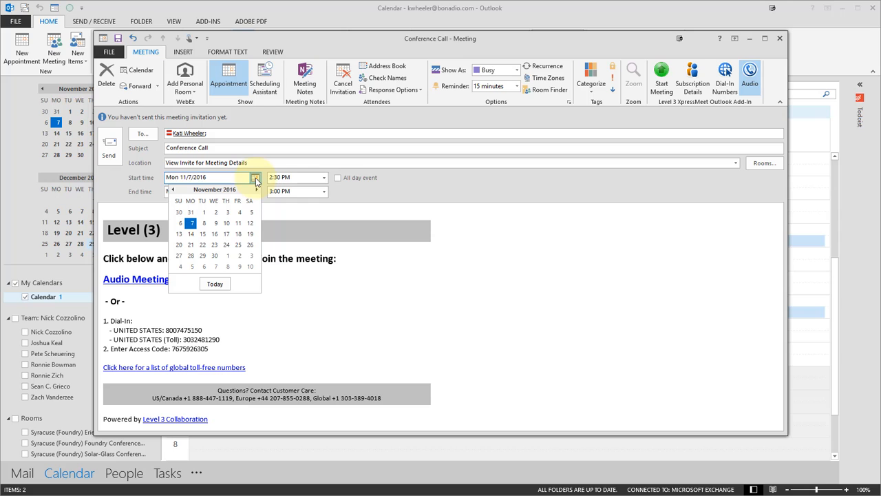
click(257, 190)
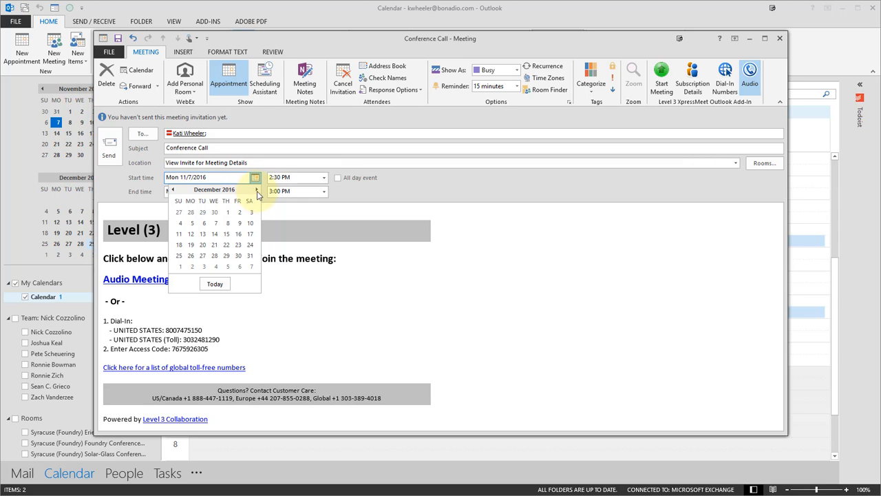
click(226, 256)
click(324, 186)
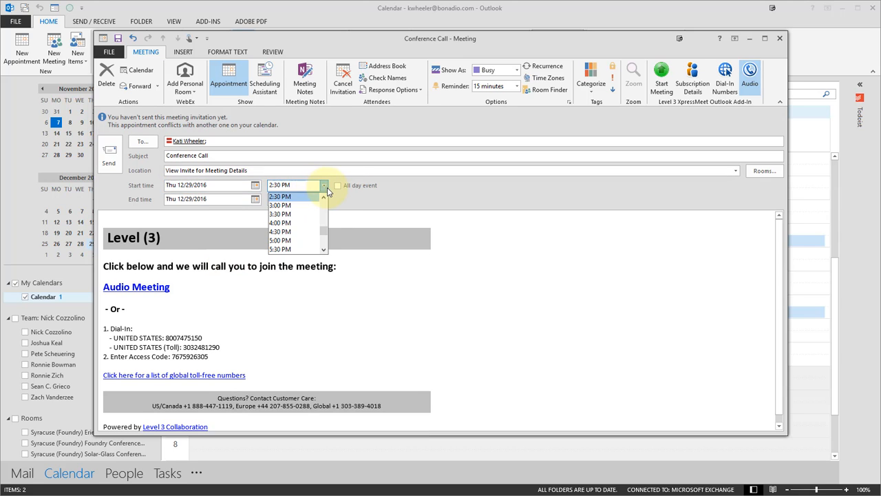
click(302, 223)
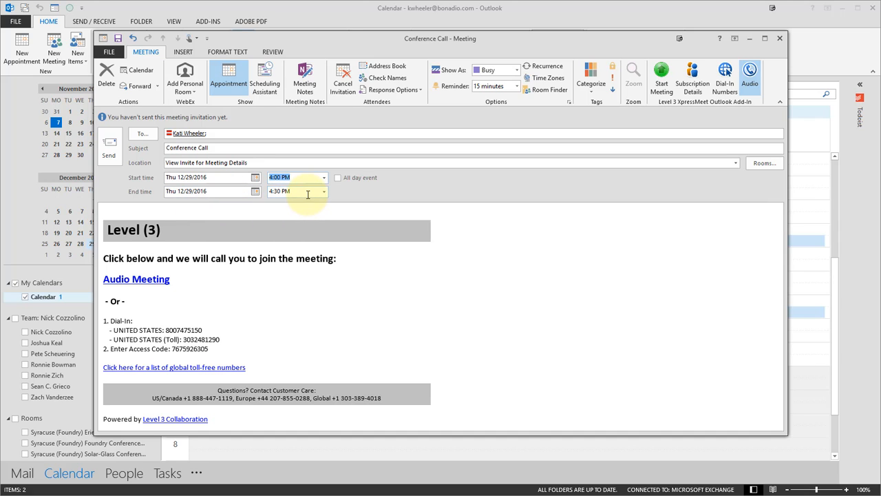
click(111, 157)
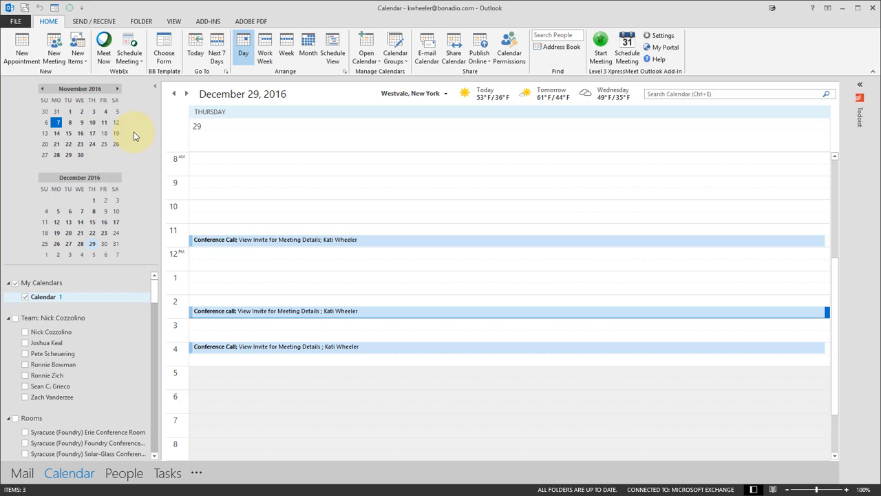
Step: Open the 4:00 PM Conference Call on the calendar, review its invitation details, close it, and return to the main calendar commands
click(311, 351)
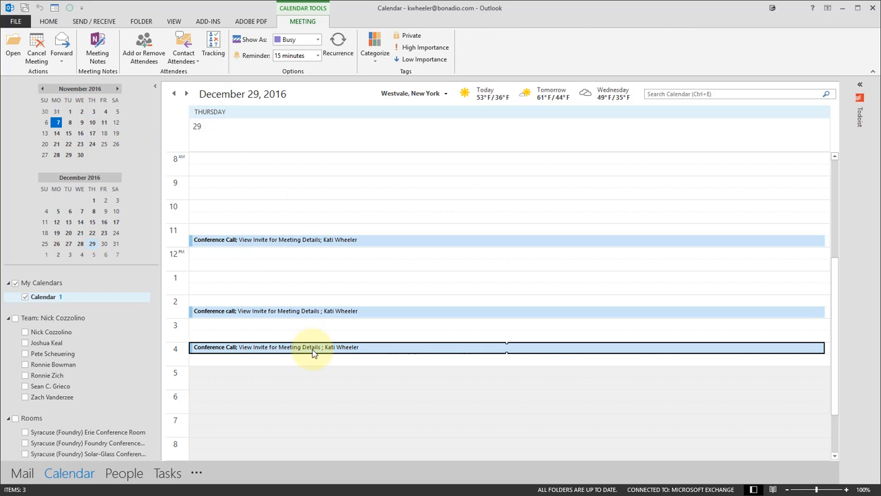
mouse_move(312, 353)
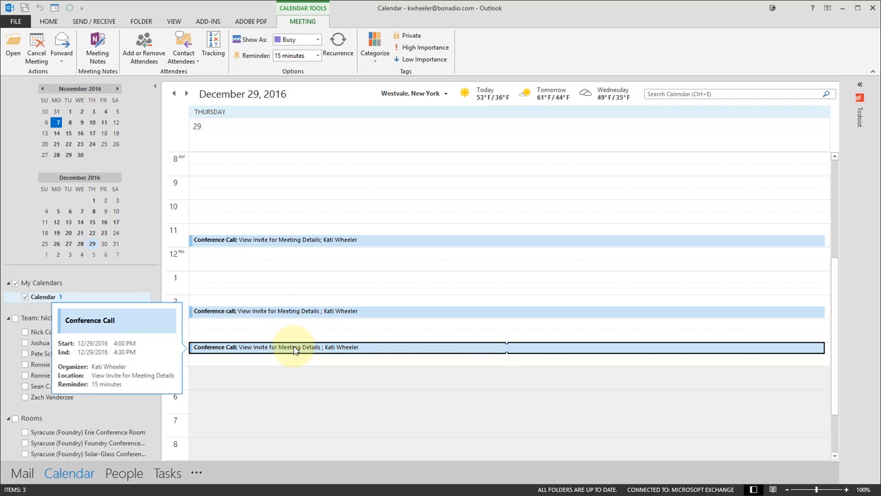
double_click(293, 346)
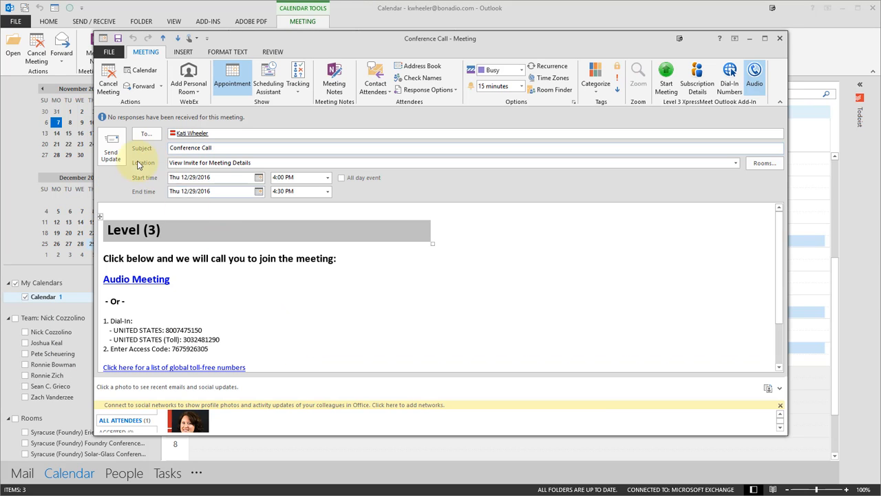
click(235, 133)
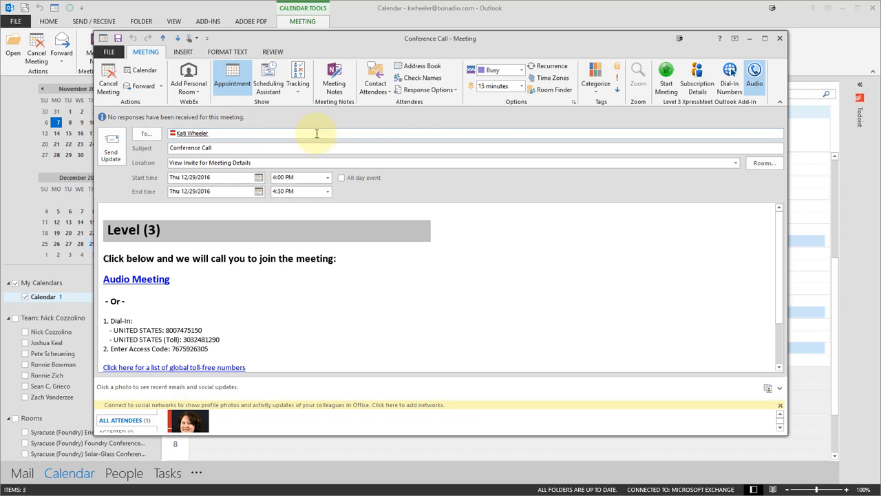
click(782, 39)
click(258, 348)
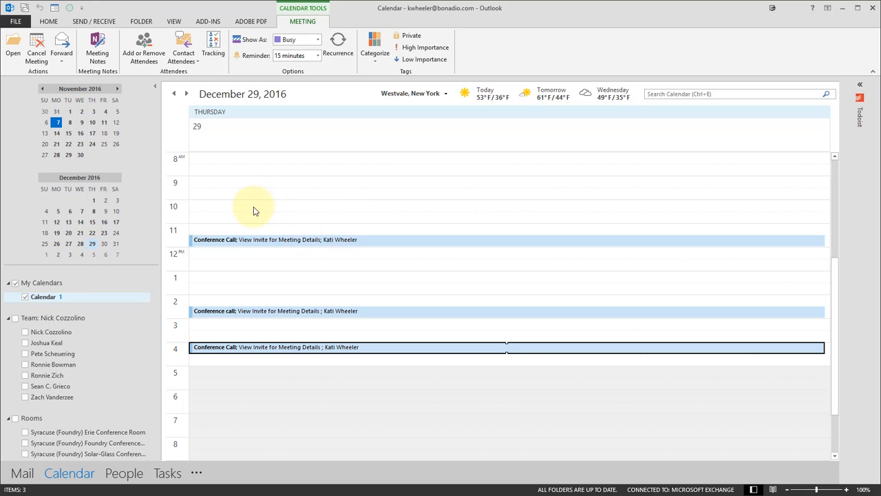
click(49, 21)
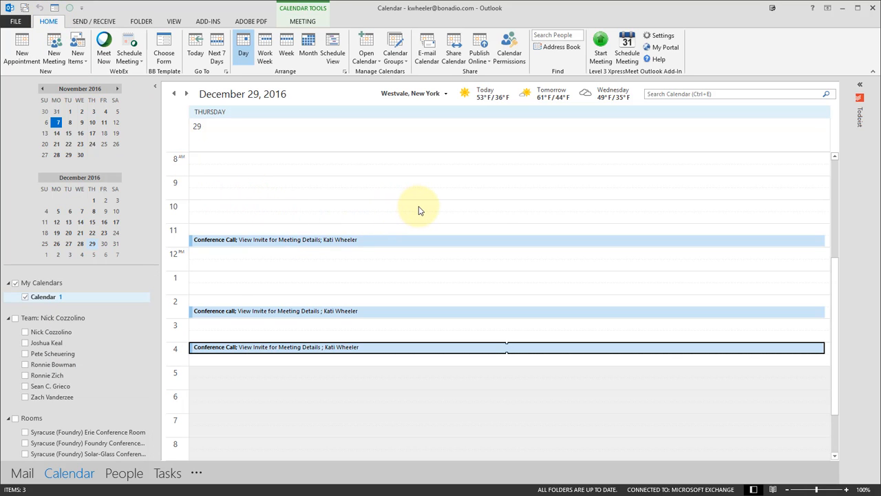